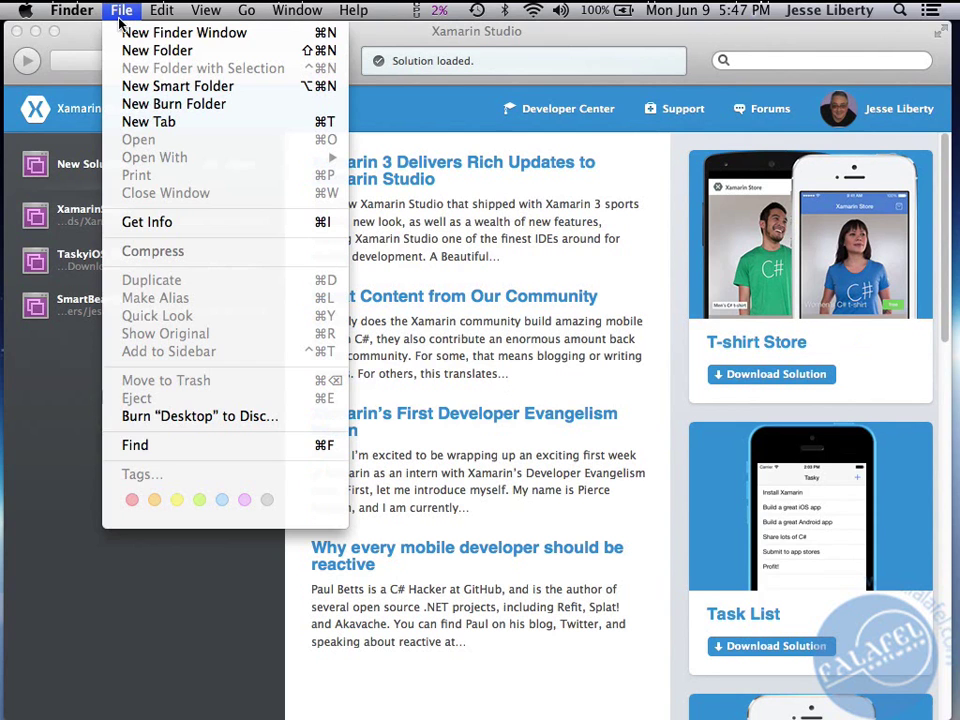
Start a new solution based on the C# iOS iPhone Single View Application template
left_click(74, 26)
left_click(176, 12)
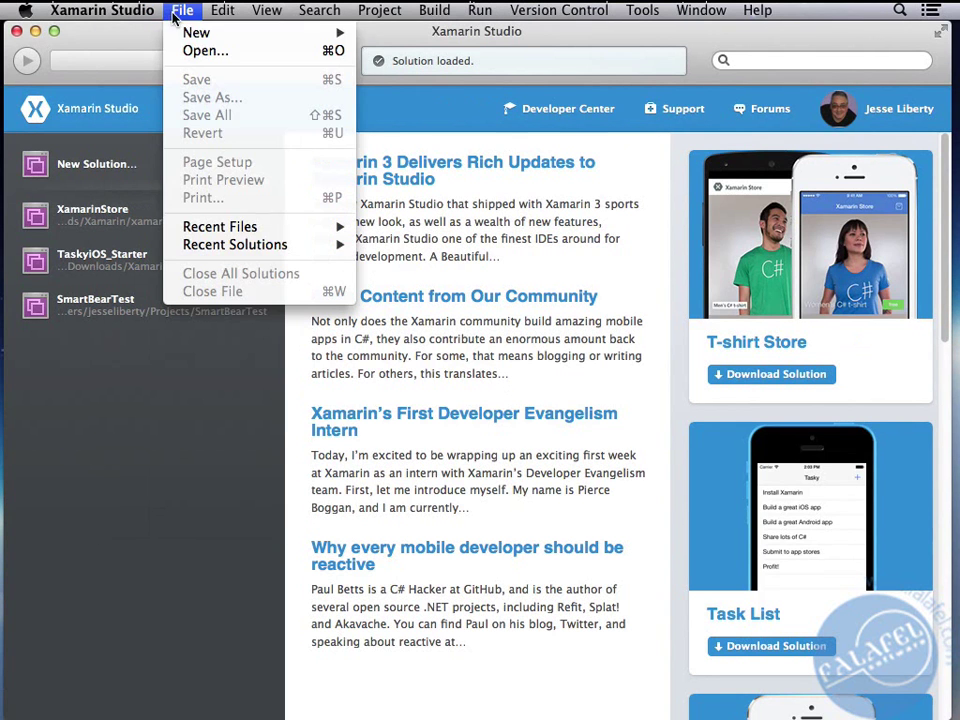
mouse_move(320, 34)
left_click(386, 55)
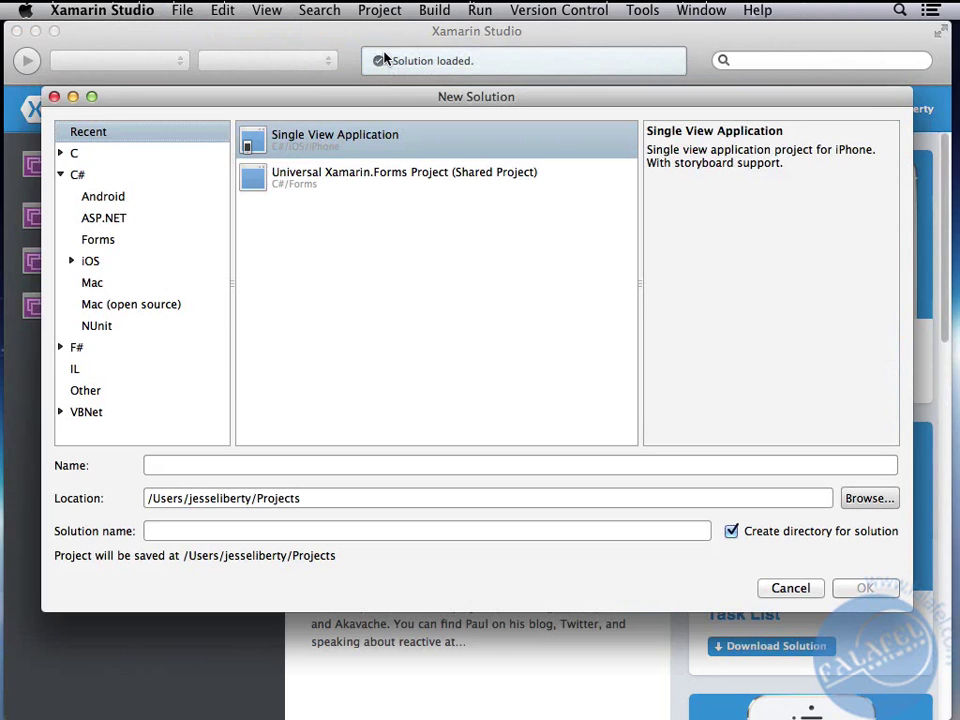
left_click(71, 260)
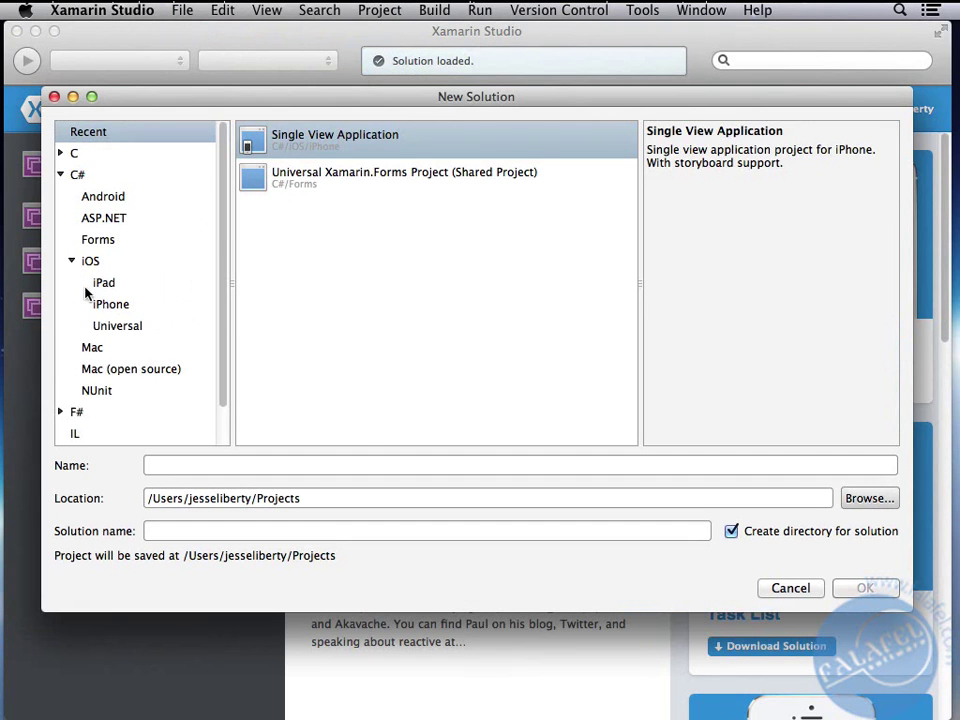
left_click(108, 305)
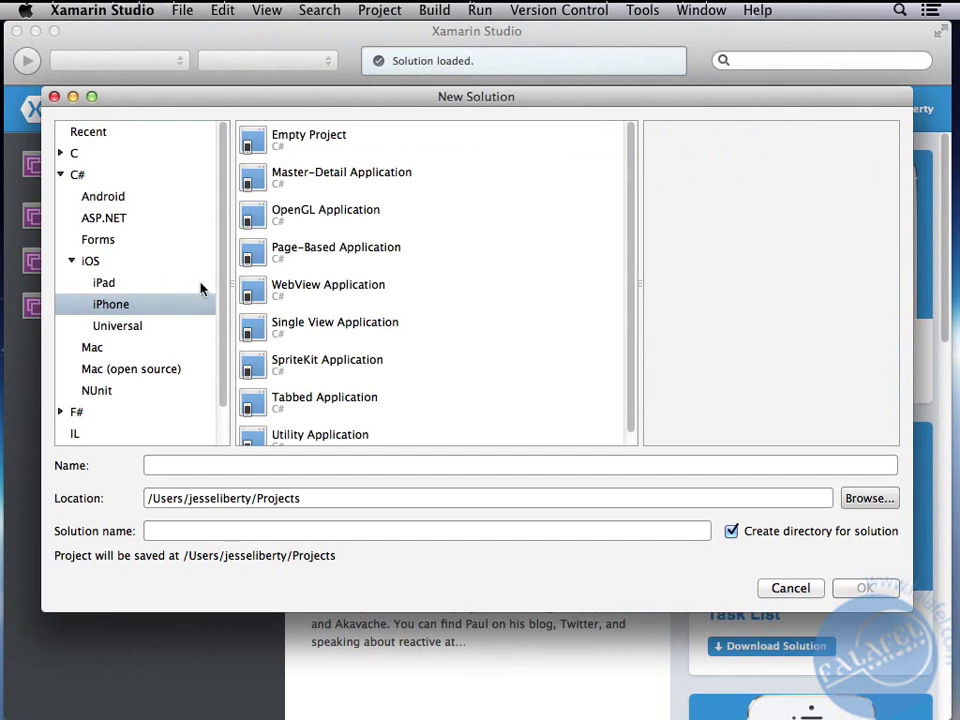
left_click(310, 325)
Name the project and solution SmartBearTest and create it in the default Projects location
left_click(247, 466)
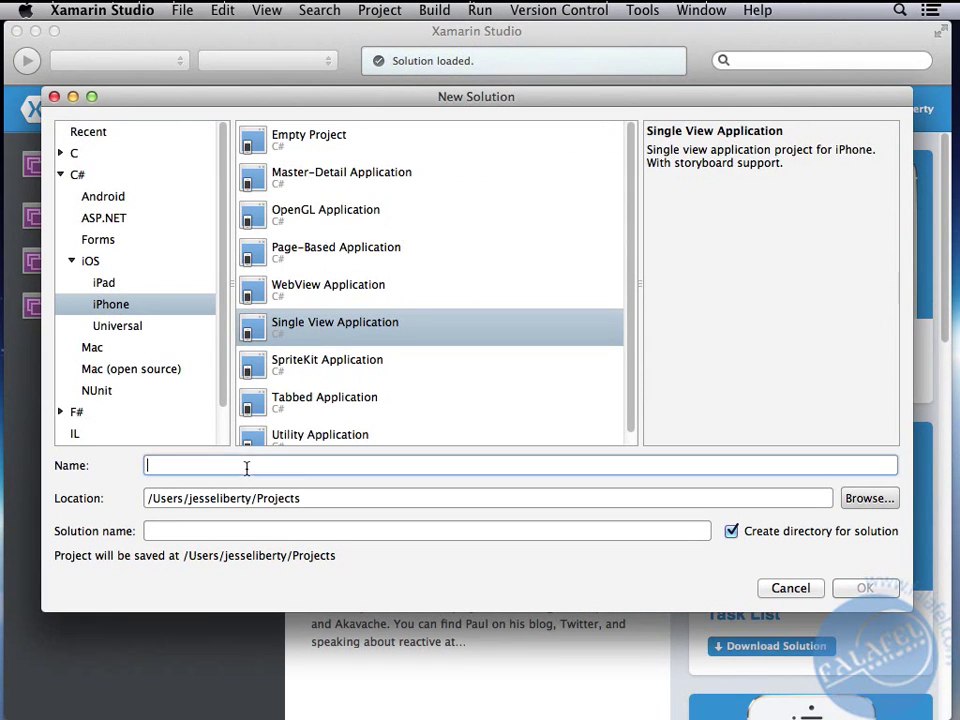
type("Smar")
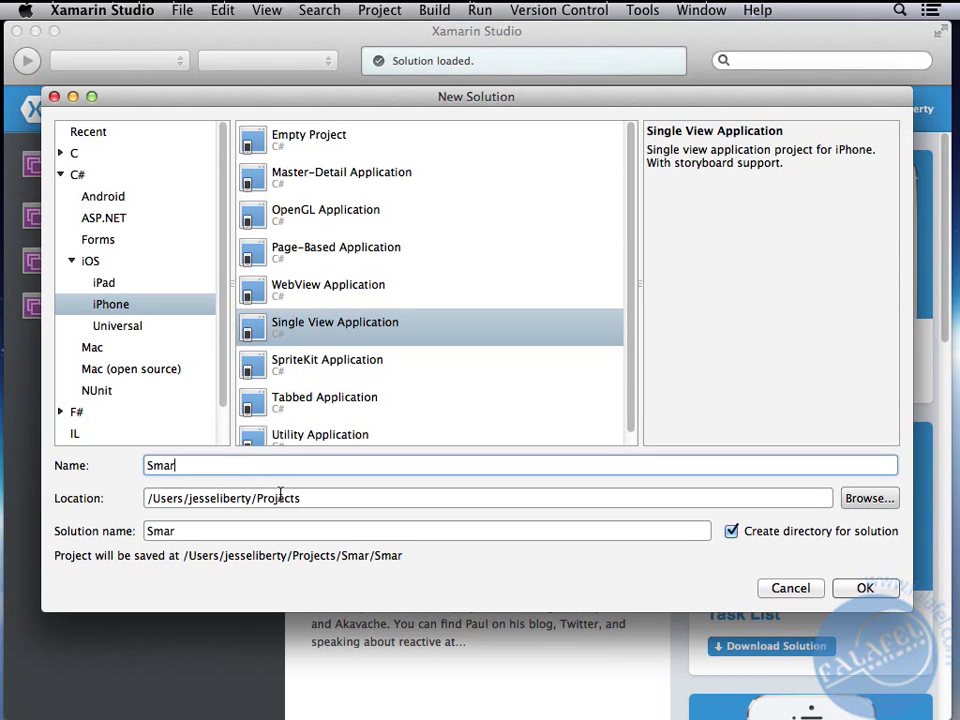
type("tBearTes")
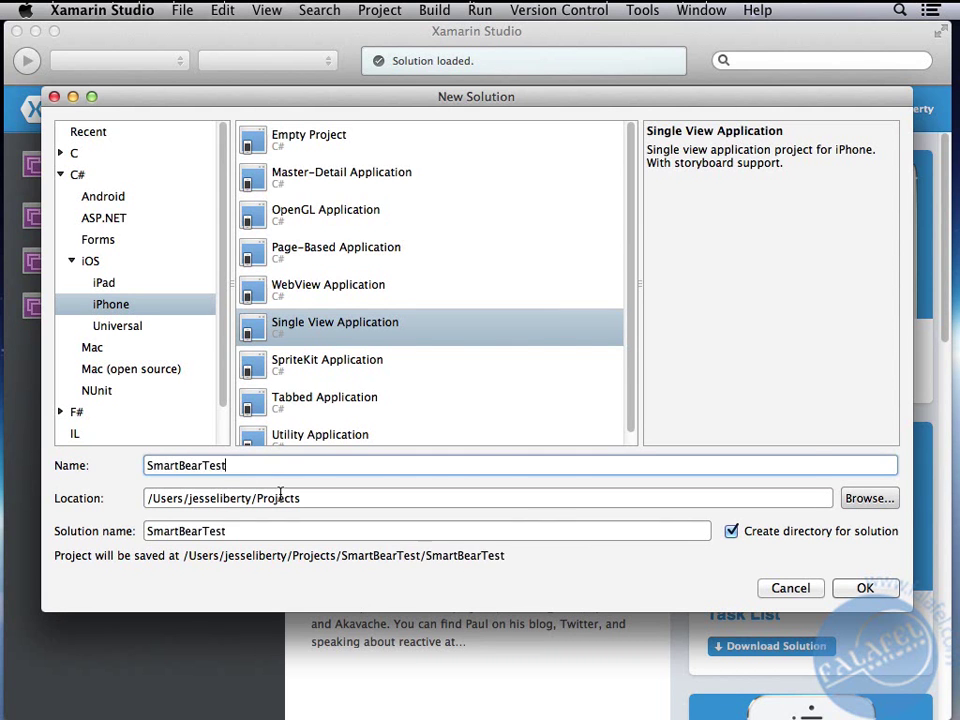
type("t")
key("Return")
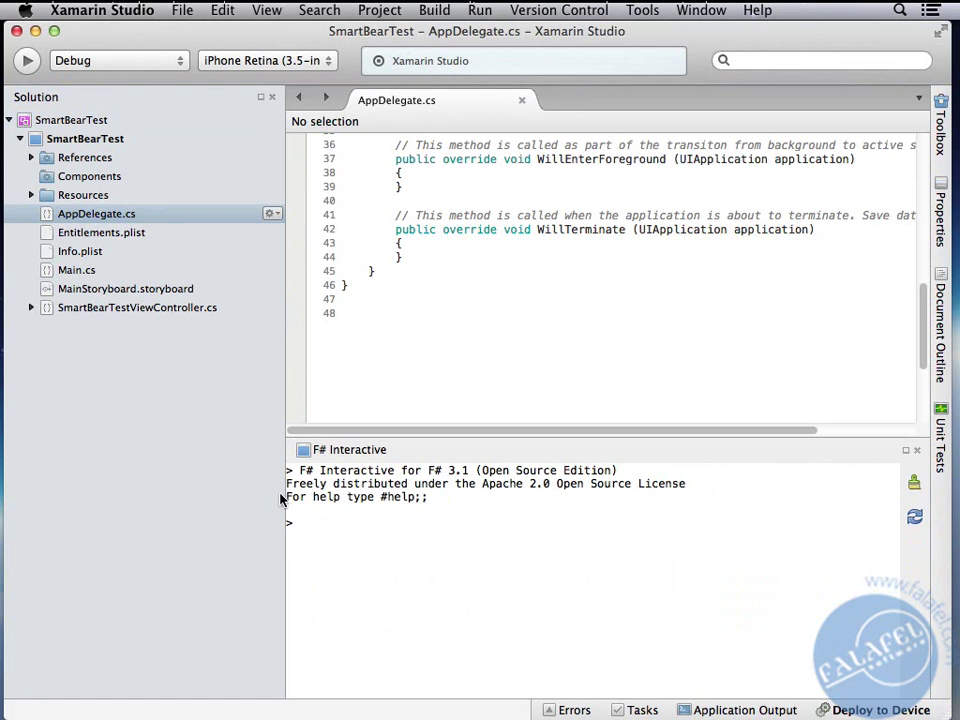
Open MainStoryboard.storyboard and add a button titled "Click Me" near the middle of the view, widened to fit its title
left_click(160, 289)
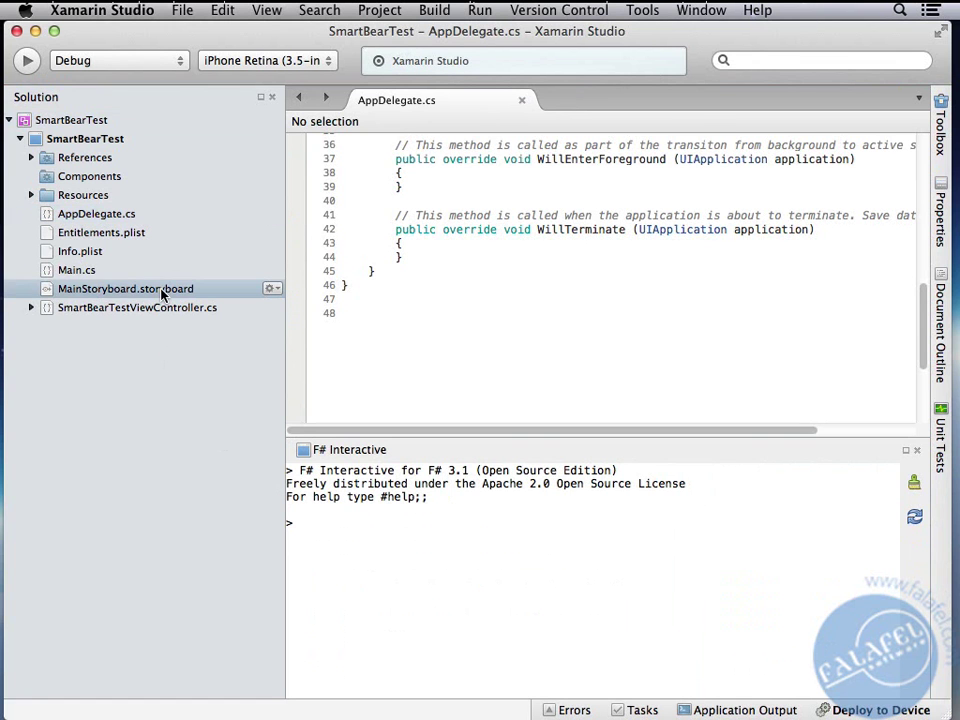
double_click(160, 290)
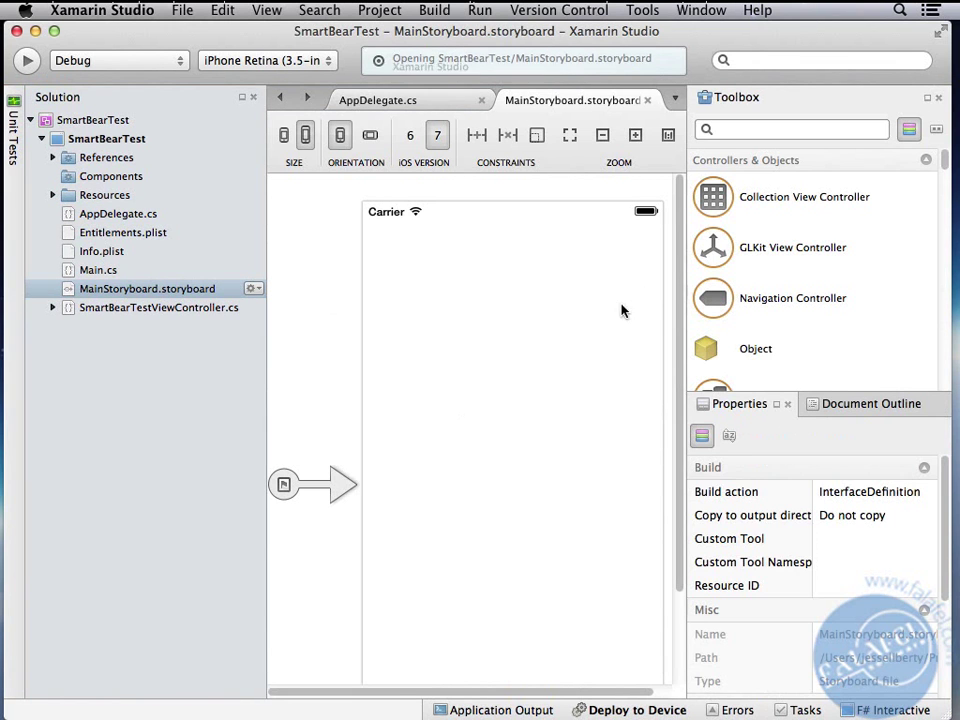
left_click_drag(945, 163, 946, 210)
left_click_drag(810, 199, 485, 460)
left_click(485, 460)
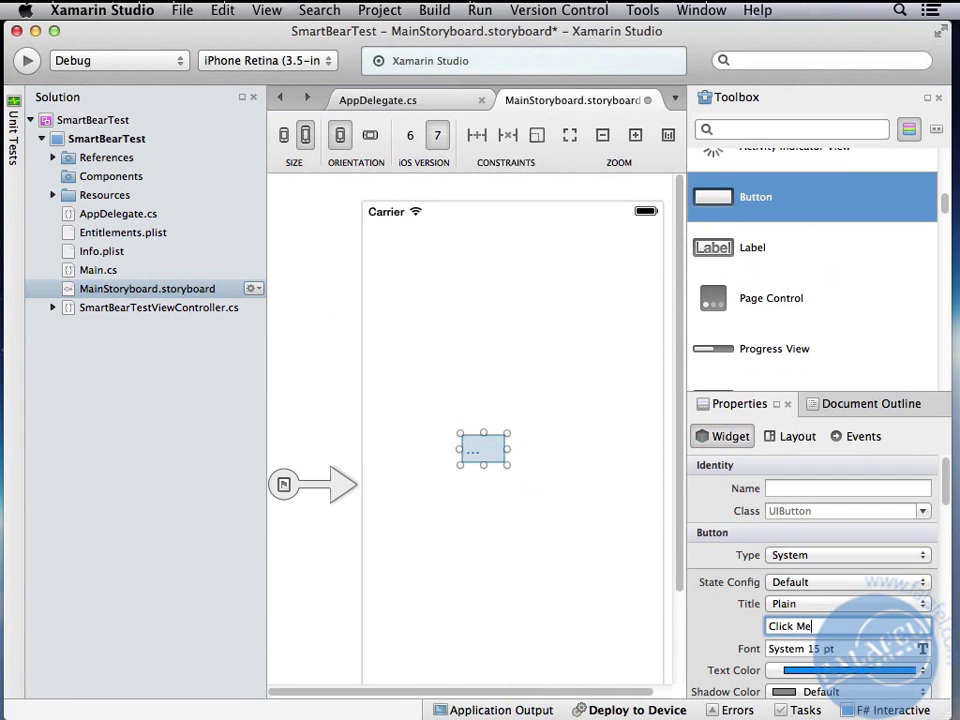
left_click_drag(511, 454, 557, 450)
Add a label above the Click Me button and set its text to "Hello"
left_click_drag(724, 251, 511, 310)
type("Hello")
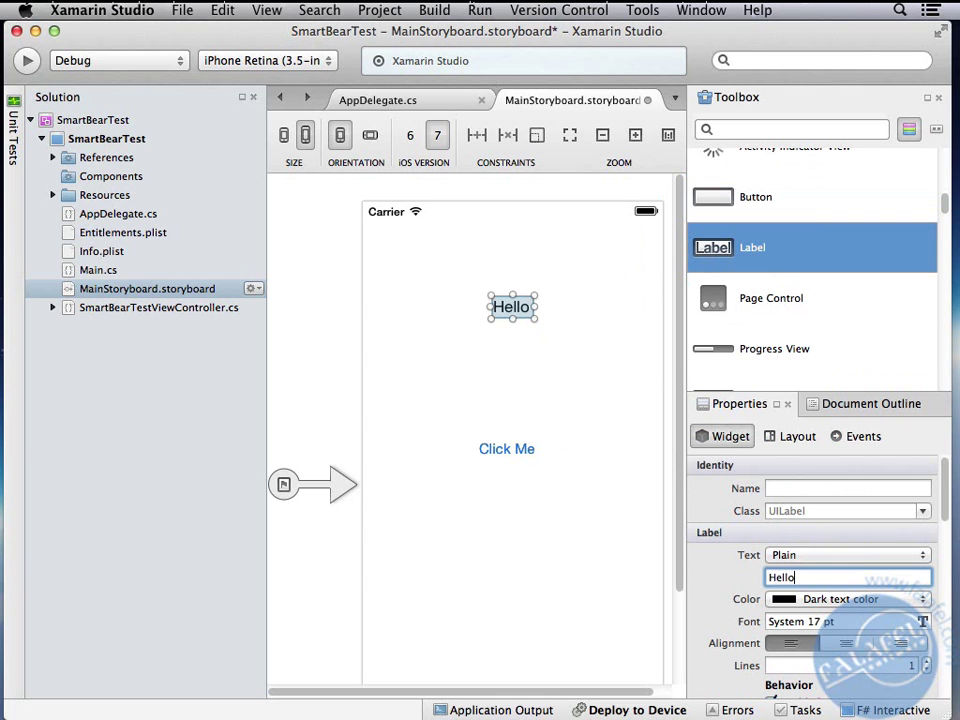
key("Return")
left_click(540, 360)
left_click(498, 527)
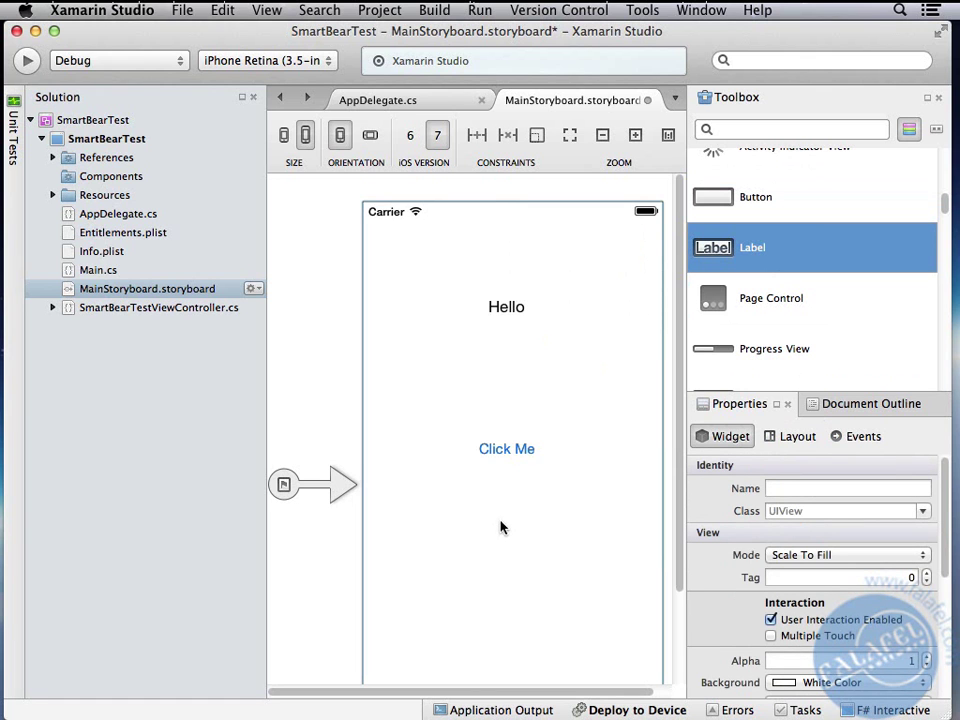
Set the project's build configuration to Ad-Hoc
left_click(160, 60)
left_click(156, 82)
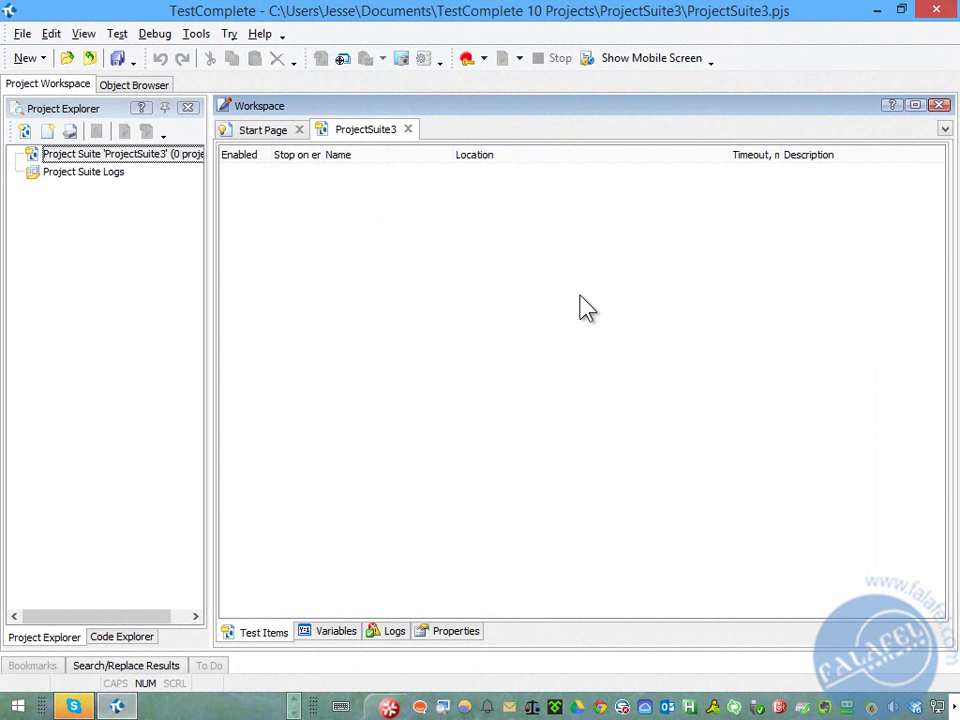
Switch to TestComplete, check the iPhone 5 in the Mobile Screen, close it, and inspect the Mobile node in the Object Browser
left_click(640, 62)
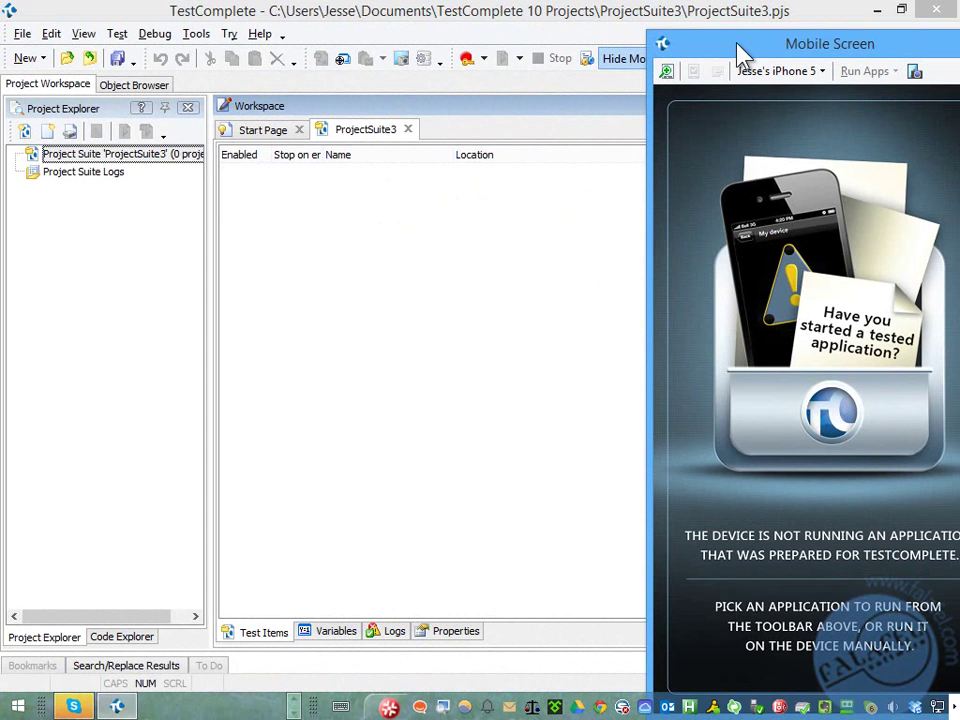
left_click_drag(737, 45, 651, 45)
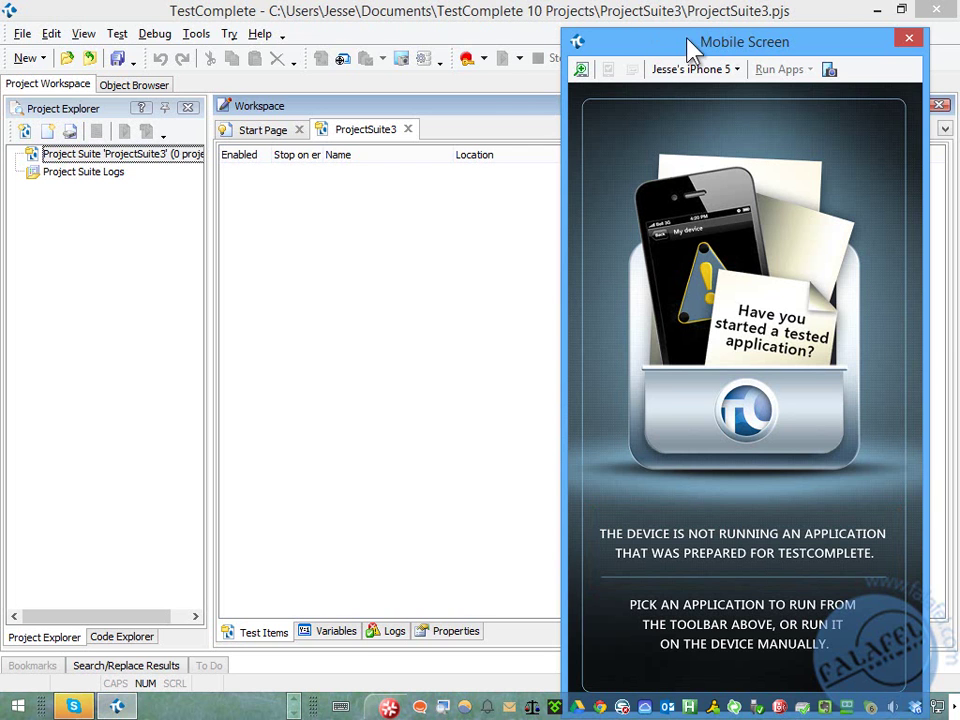
left_click(909, 38)
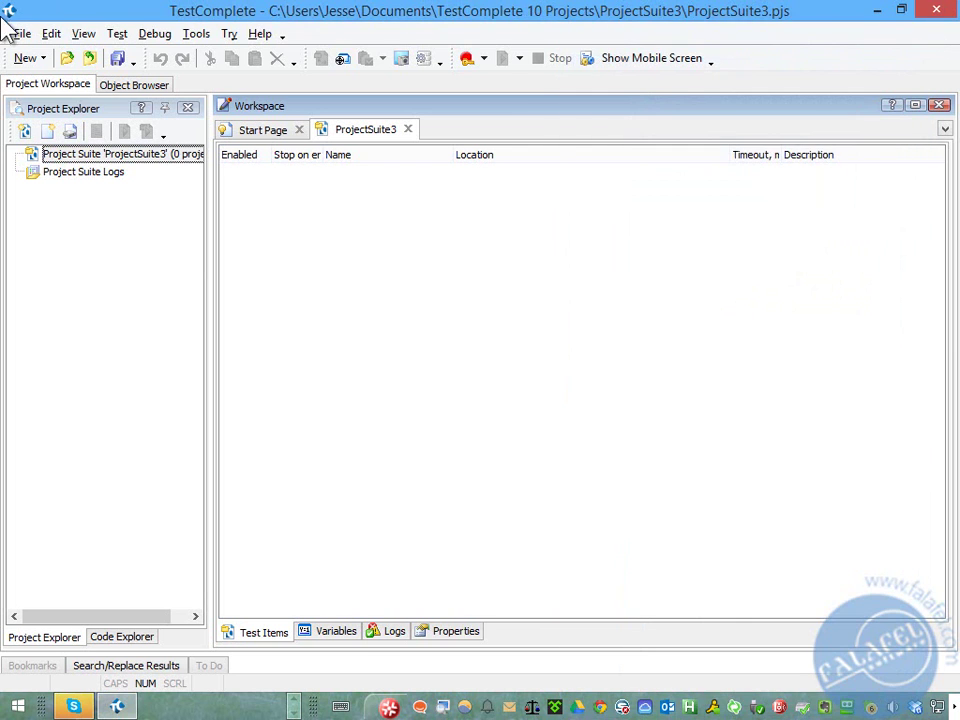
left_click(140, 86)
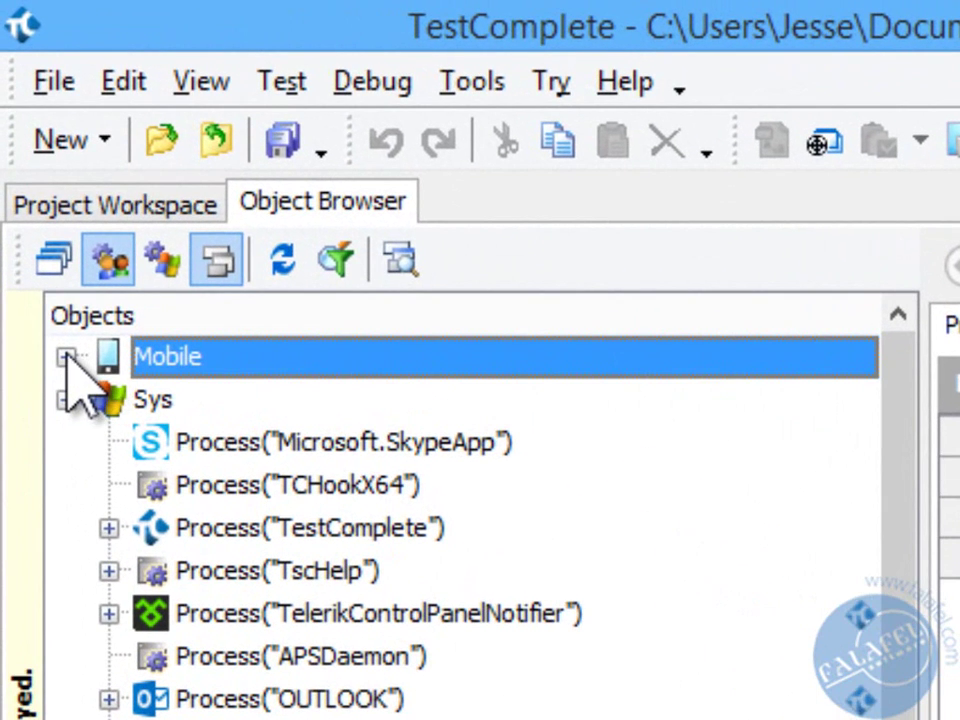
left_click(65, 357)
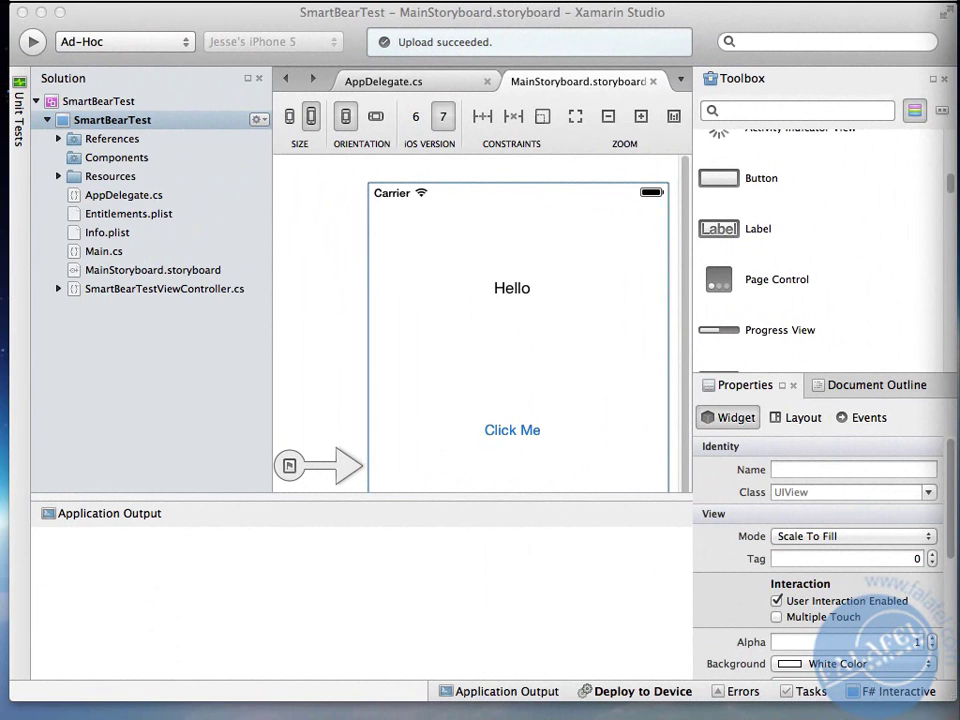
Switch to Xamarin Studio and add the FalafelTCBridge.dll assembly from the SmartBear folder to the SmartBearTest project's references
left_click(124, 142)
right_click(124, 143)
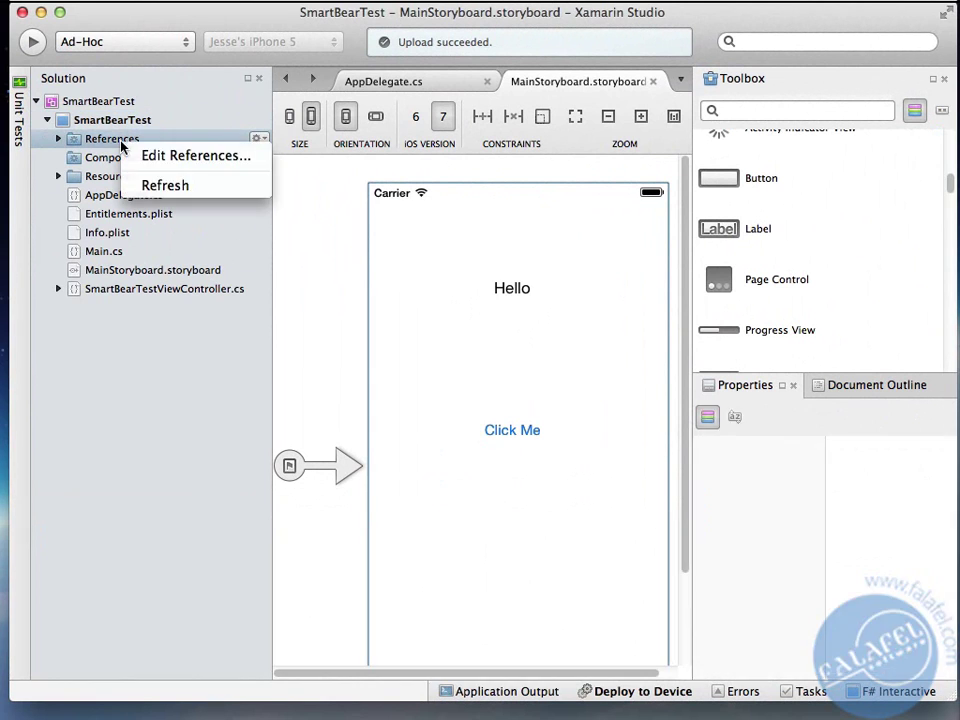
left_click(141, 157)
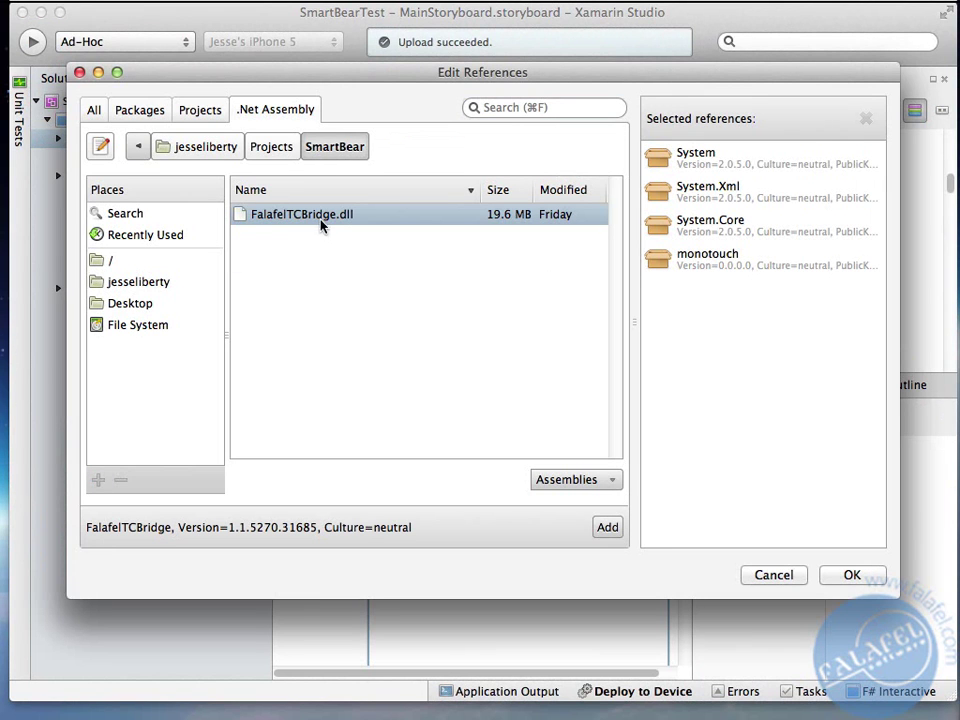
left_click(606, 528)
left_click(828, 578)
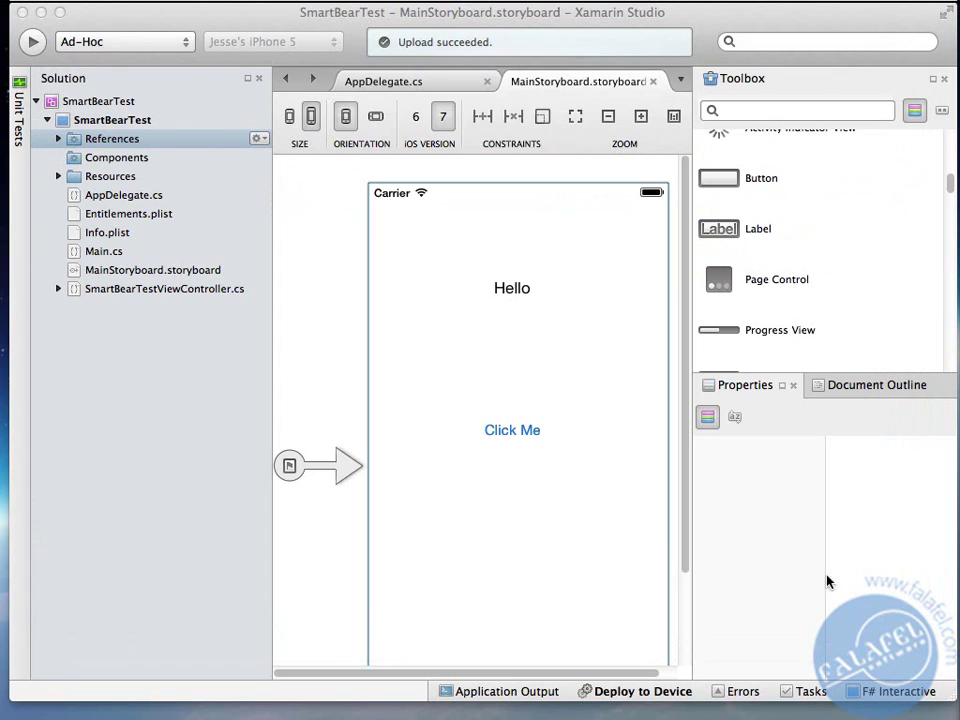
In AppDelegate.cs, add a public override of FinishedLaunching (UIApplication application) below the WillTerminate method
double_click(143, 197)
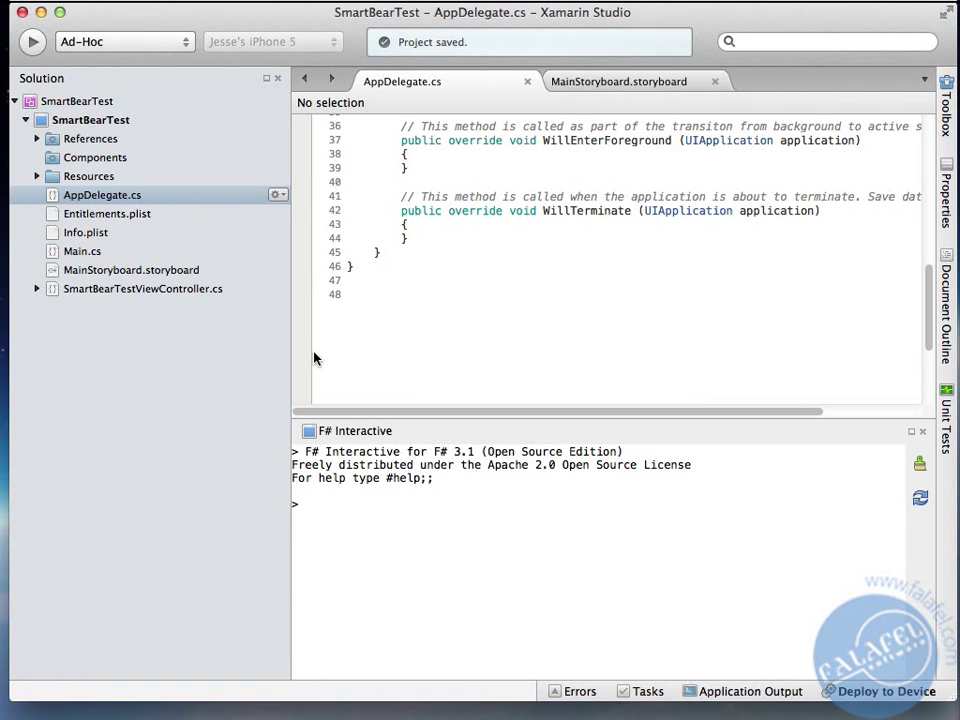
left_click(411, 239)
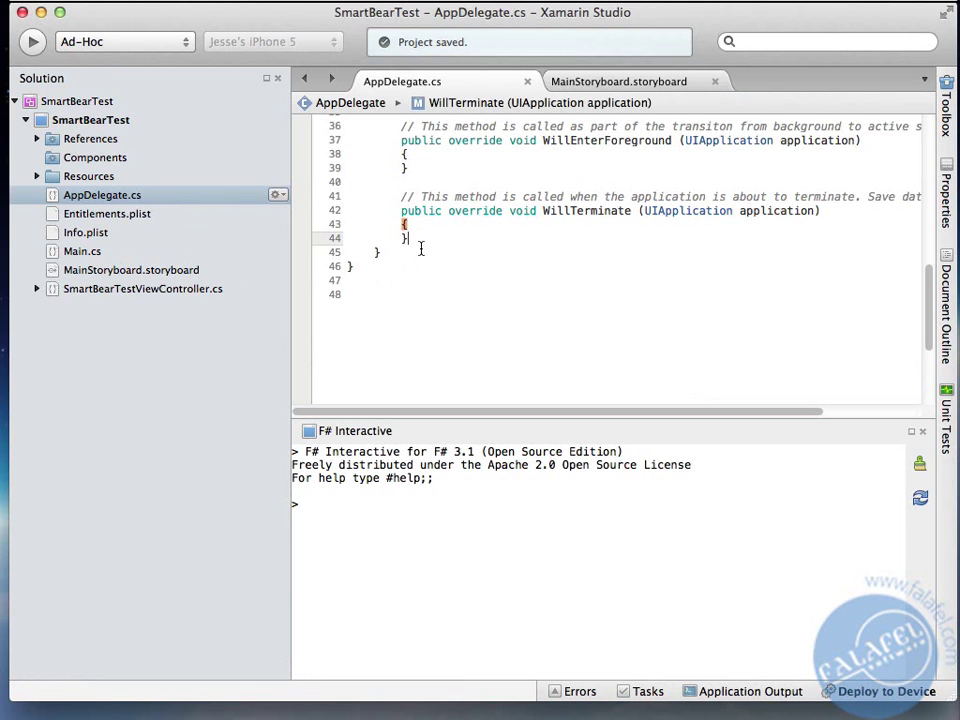
key("Return")
key("Return")
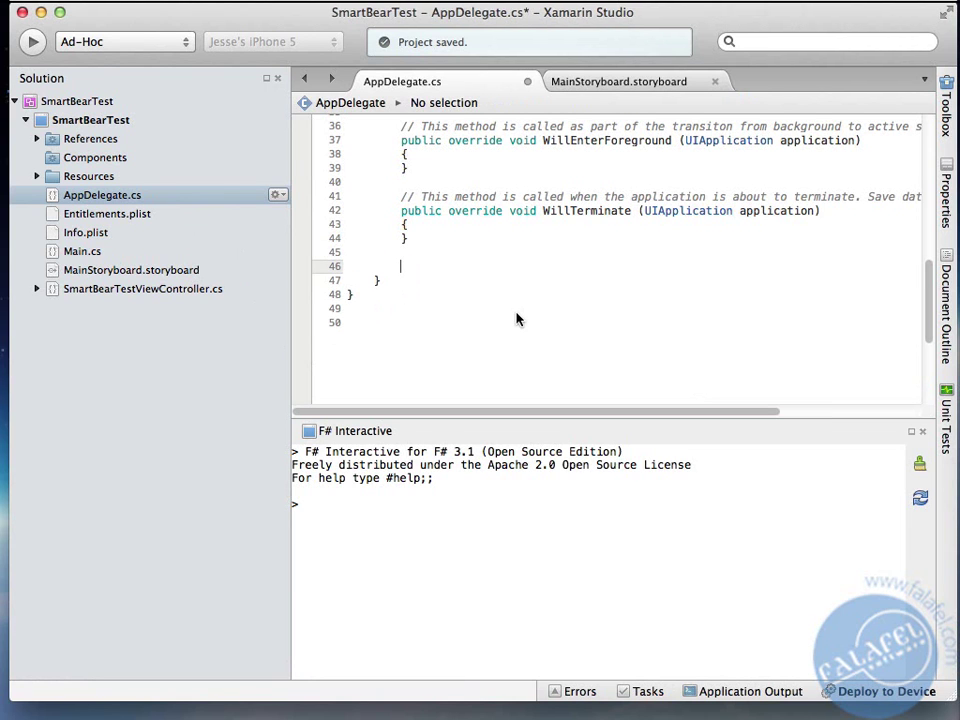
type("public override")
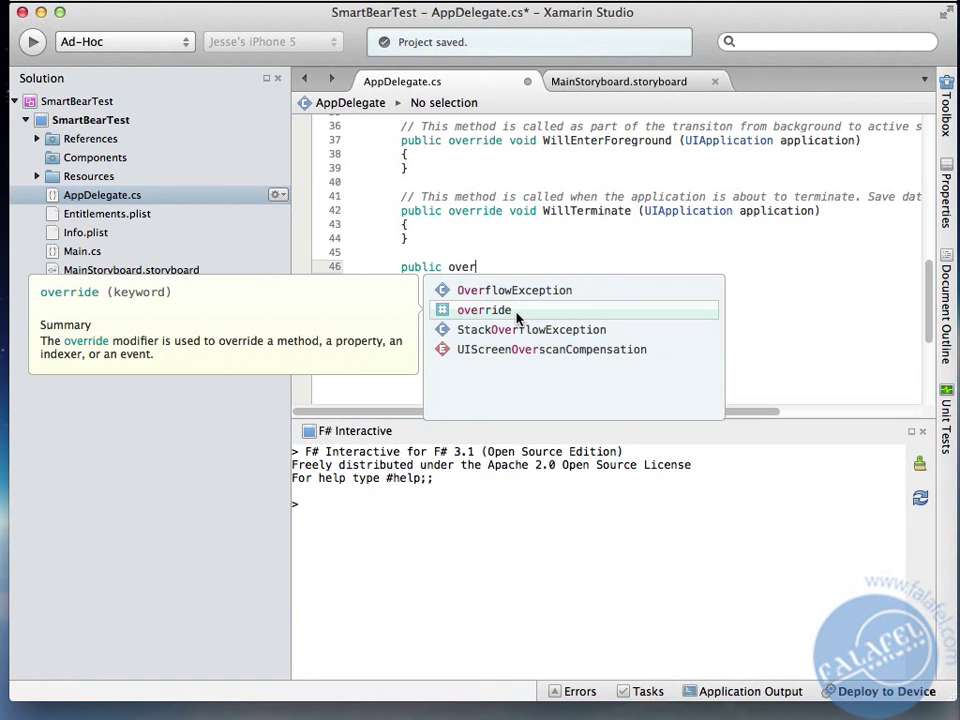
key("Return")
type("fin")
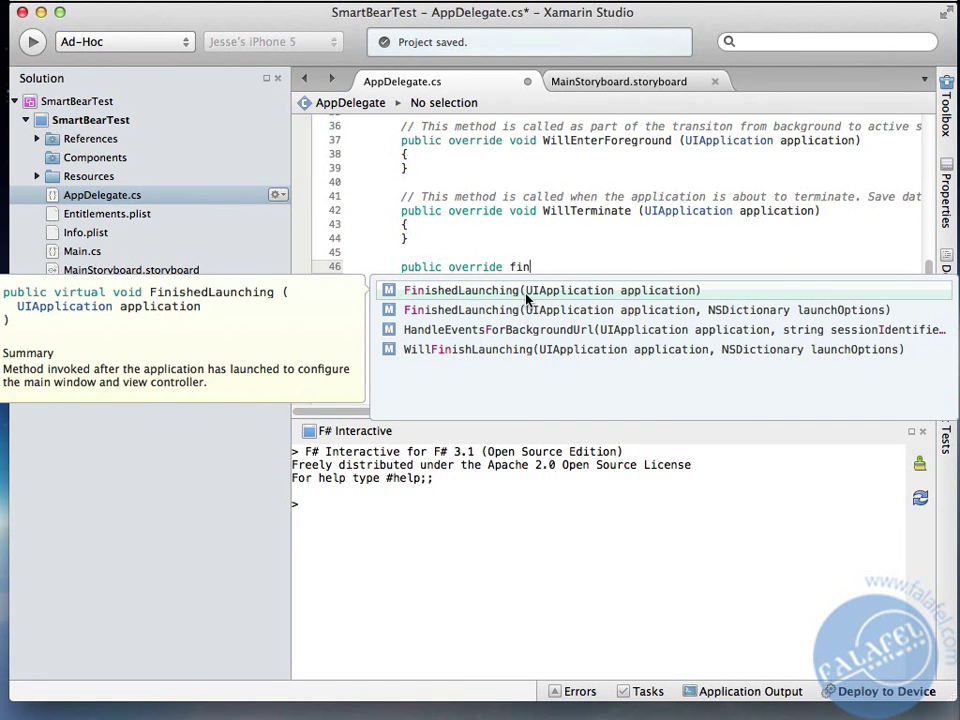
key("Return")
Remove the generated comments and exception from FinishedLaunching, leaving an empty body with its closing brace
left_click_drag(679, 331, 333, 295)
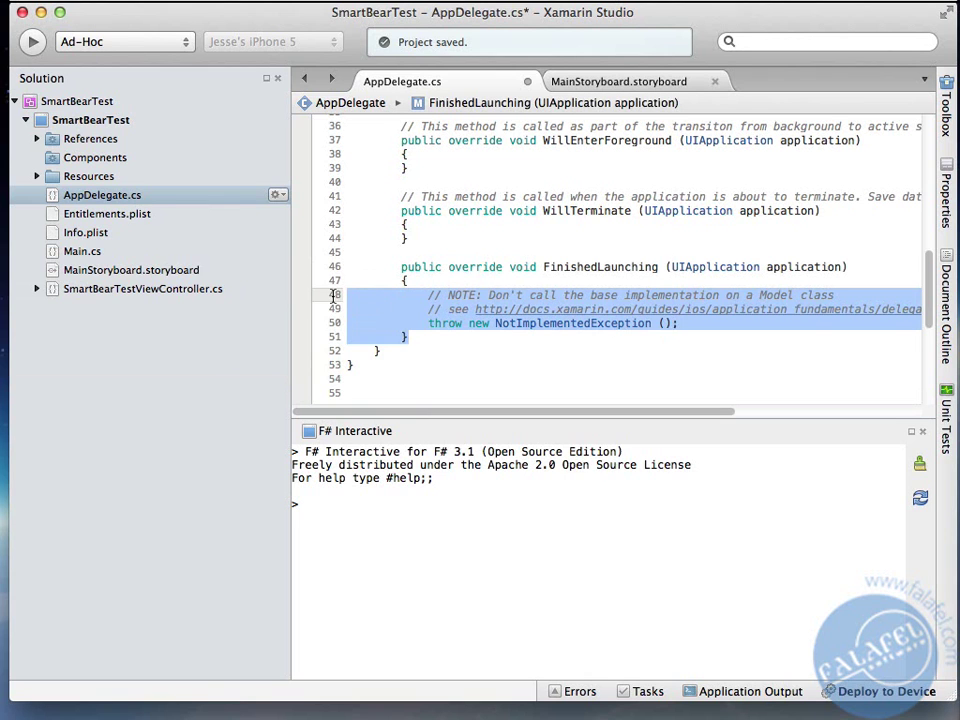
key("BackSpace")
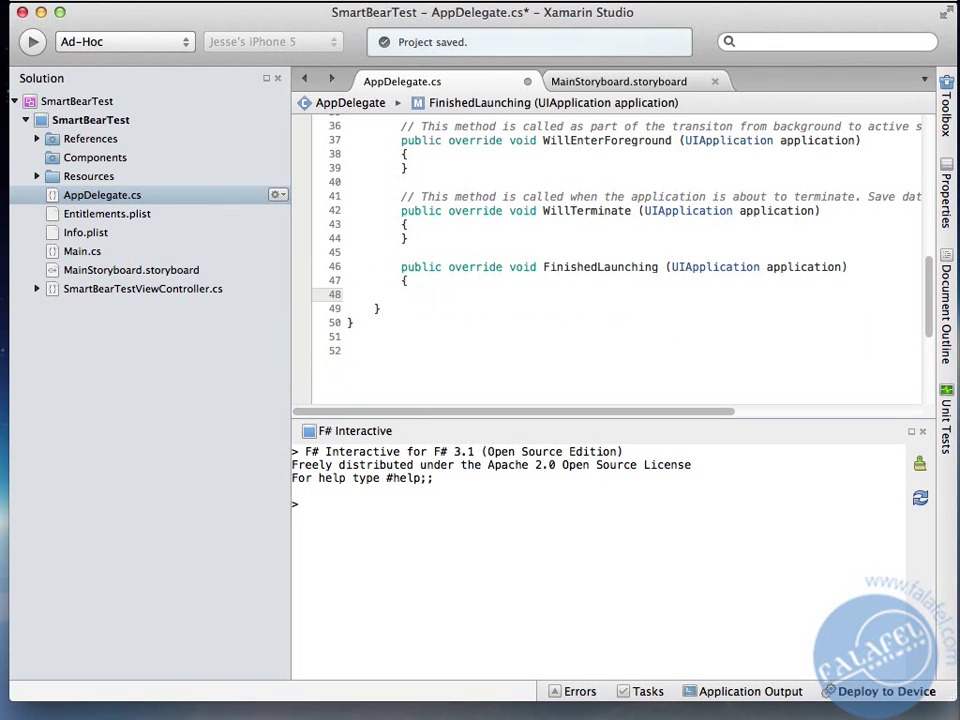
key("Tab")
type("}")
key("Left")
key("Return")
Call Falafel.Bridge.TestComplete.Initialize (); inside the FinishedLaunching method
type("fal")
key("Up")
type("afel.Bridge.")
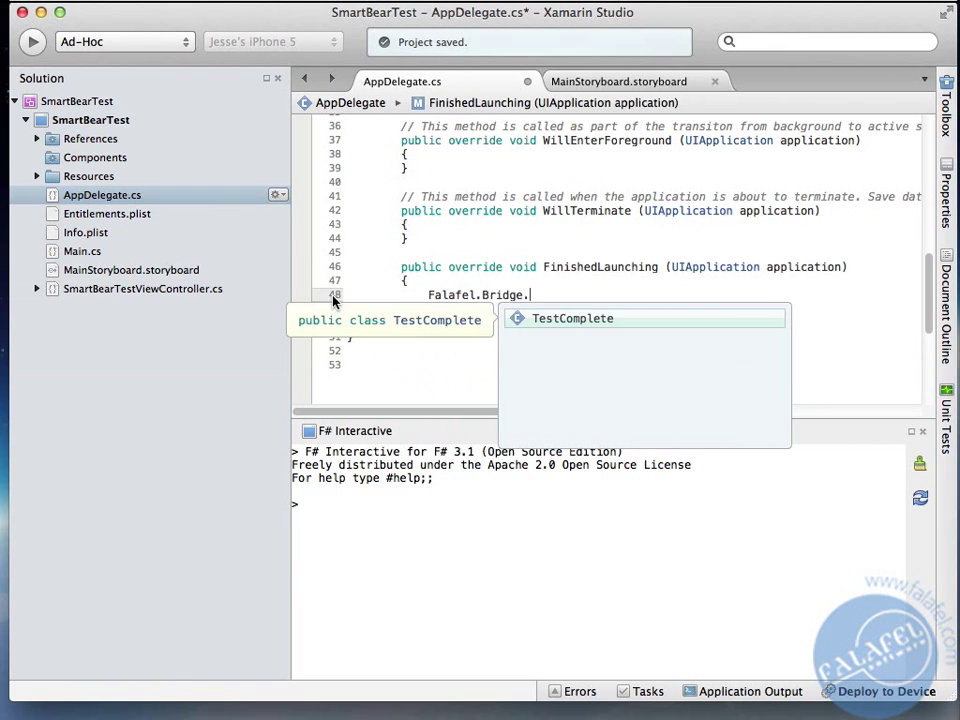
type("TestComplete.")
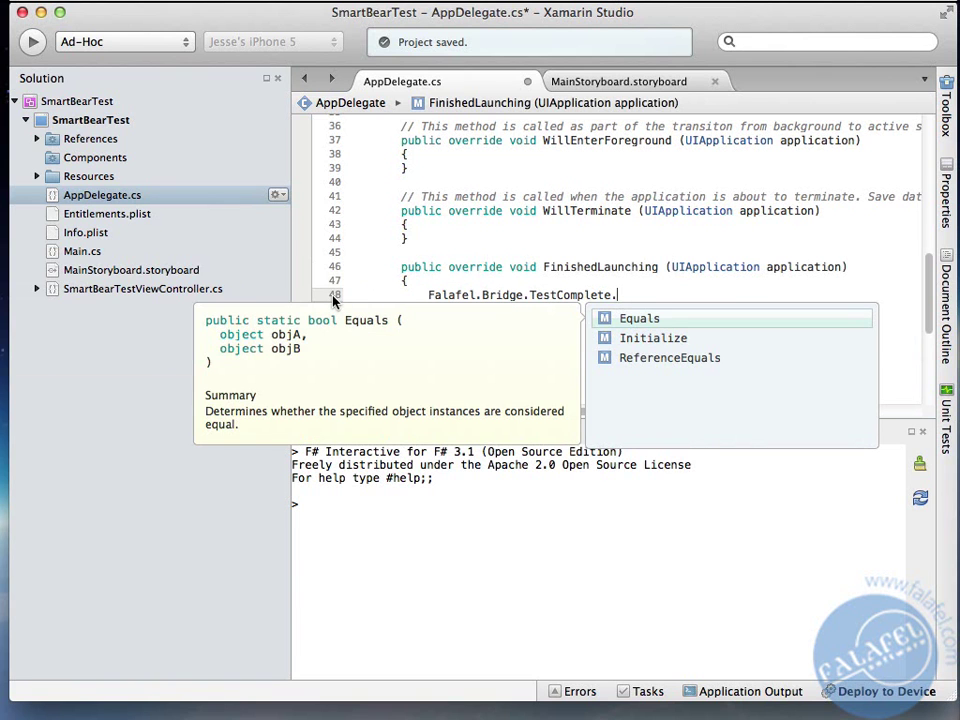
key("Down")
key("Return")
type("();")
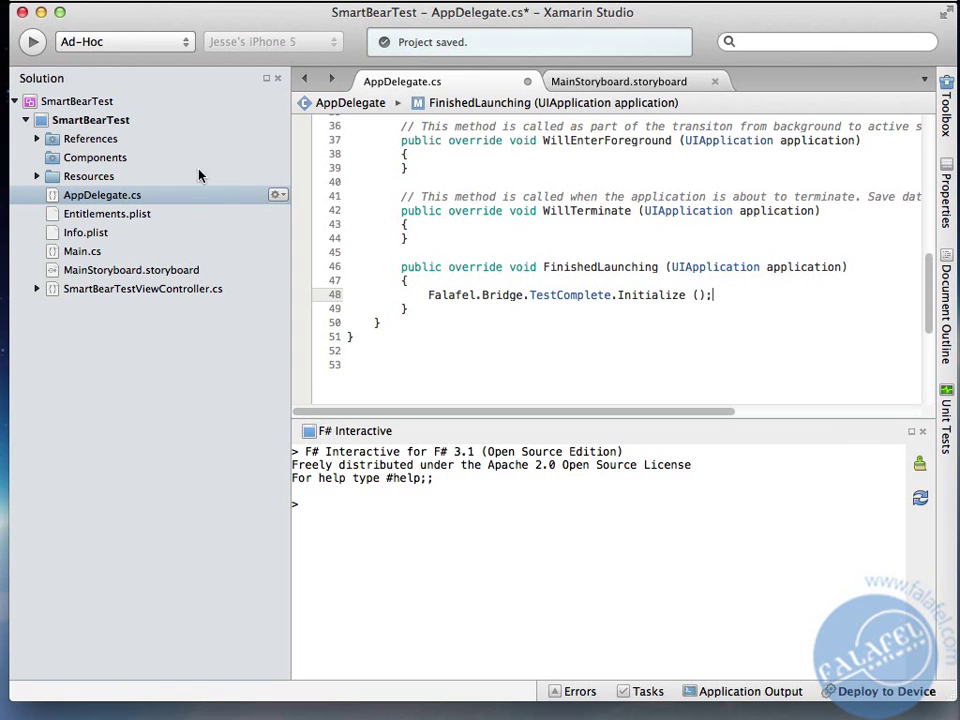
Run the SmartBearTest app on the iPhone, then switch to TestComplete and show the device's Mobile Screen
left_click(37, 50)
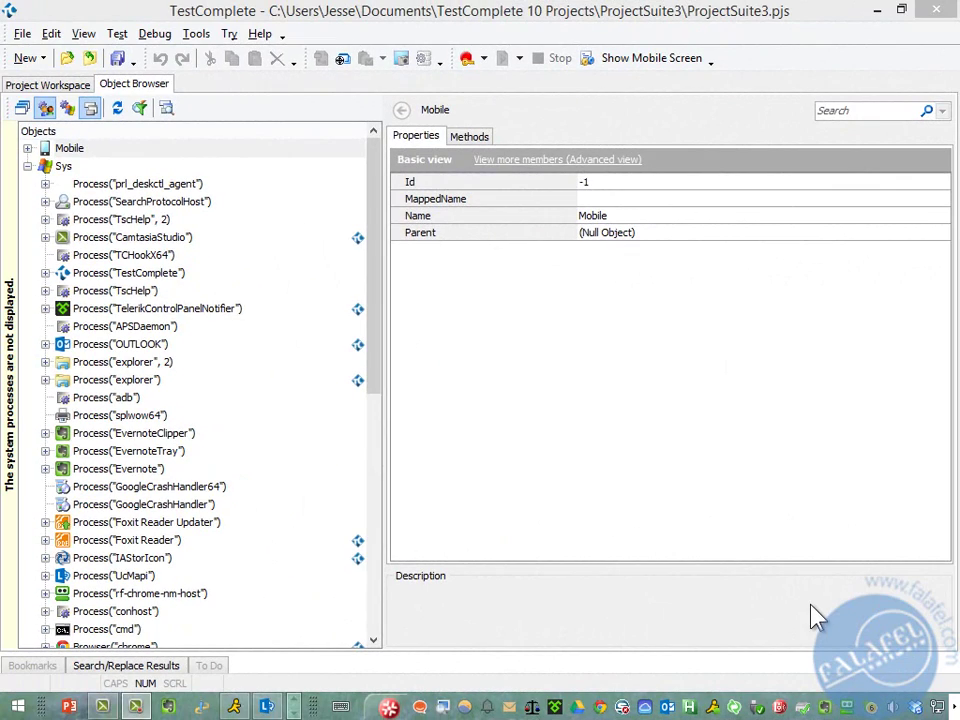
left_click(636, 58)
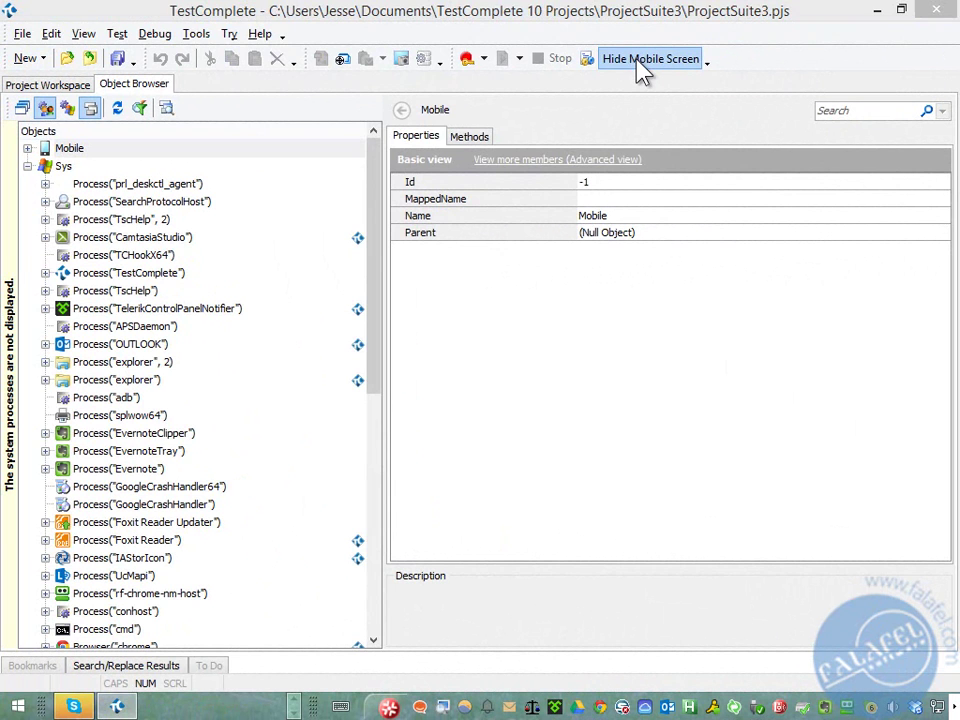
left_click_drag(573, 31, 586, 24)
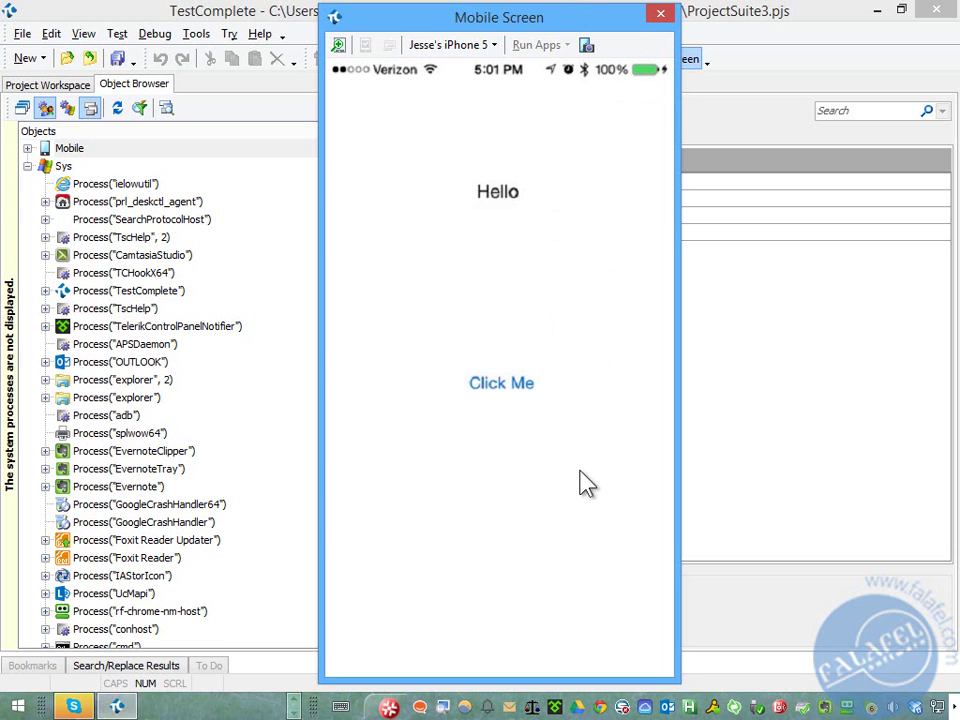
Expand the Mobile node in the Object Browser through the iPhone device and SmartBearTest process to inspect its window's child controls
left_click(27, 149)
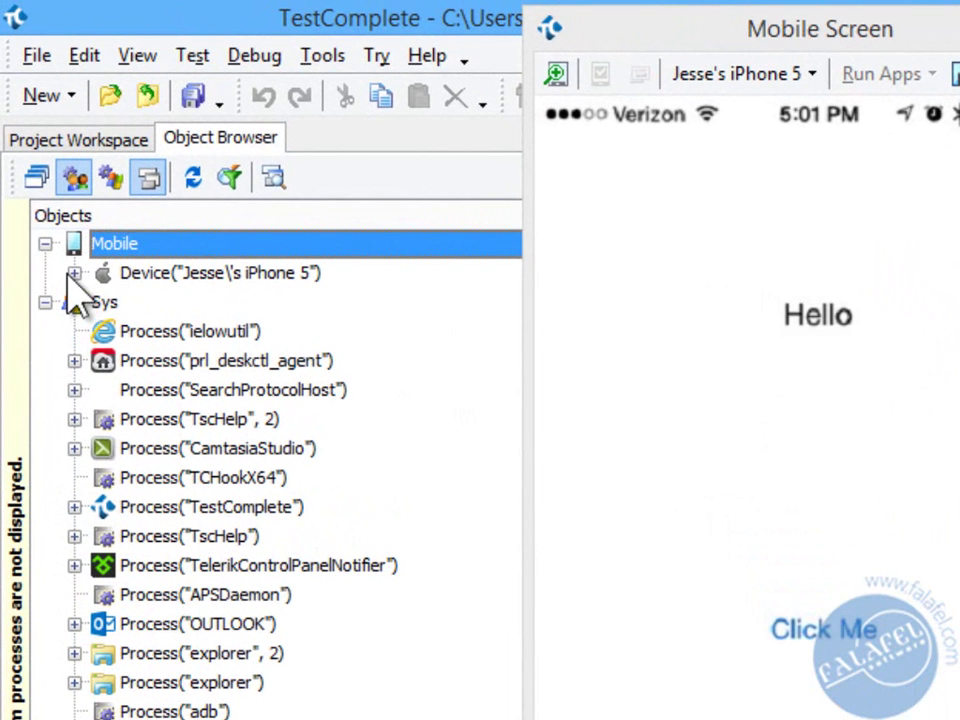
left_click(70, 273)
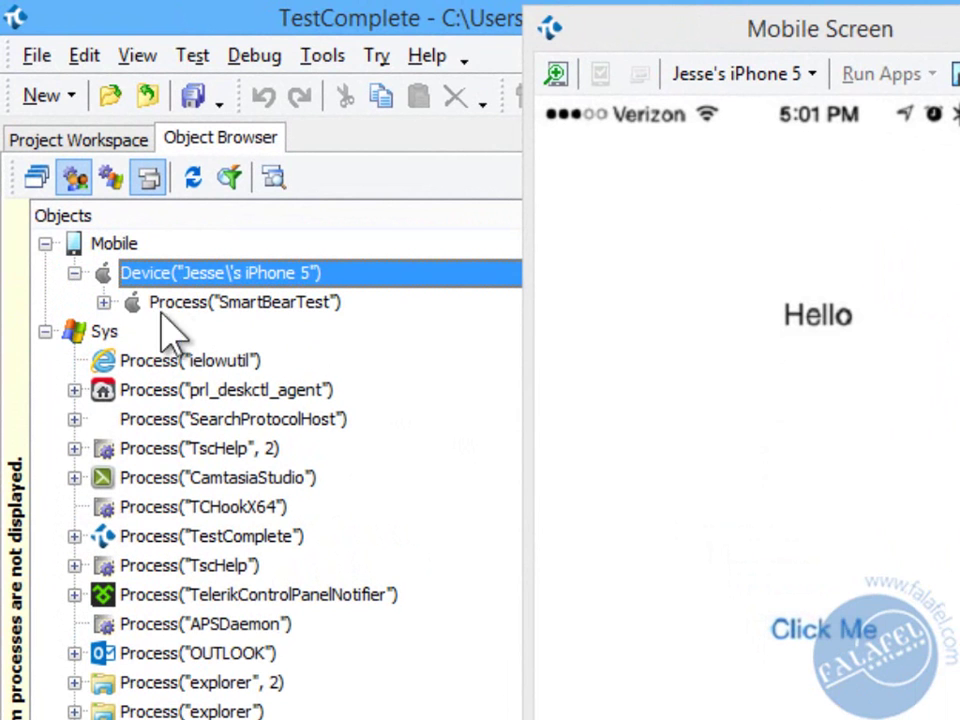
left_click(104, 302)
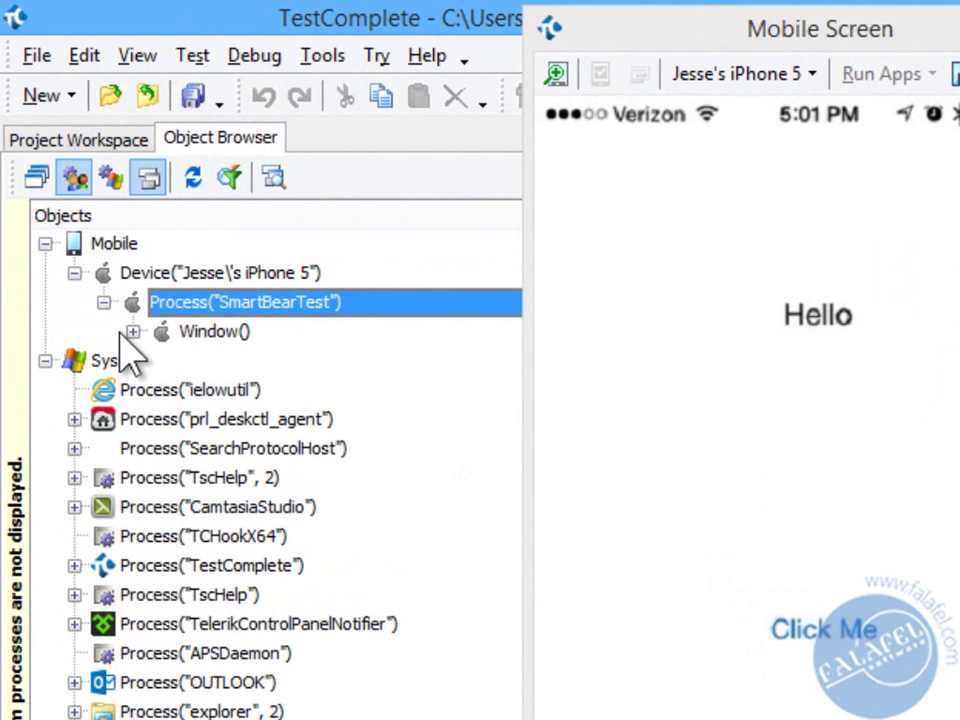
left_click(133, 331)
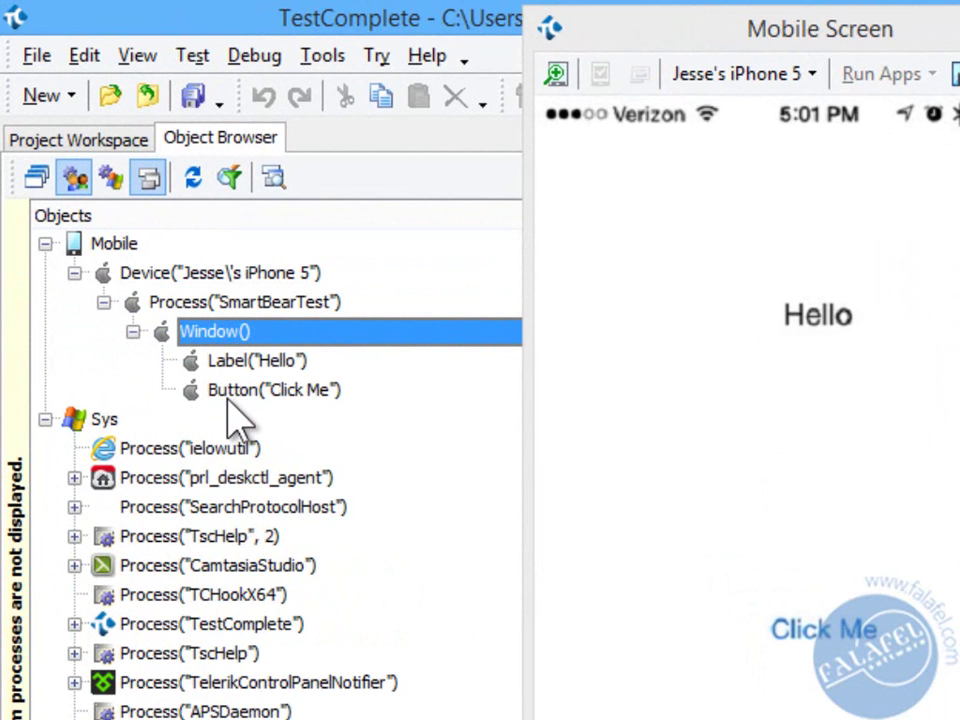